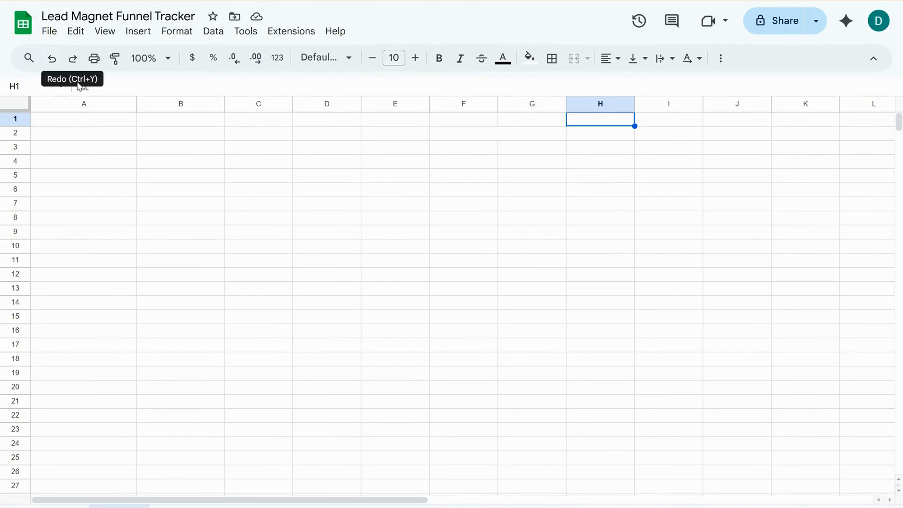
# Set the text colour of the header row A1:F1 to black.
pyautogui.moveTo(76, 121); pyautogui.dragTo(463, 119)
pyautogui.click(503, 58)
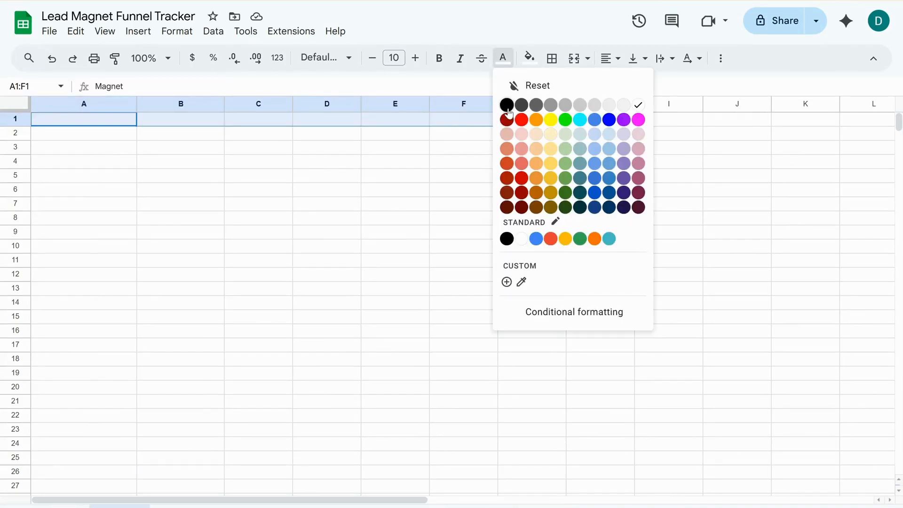
pyautogui.click(507, 106)
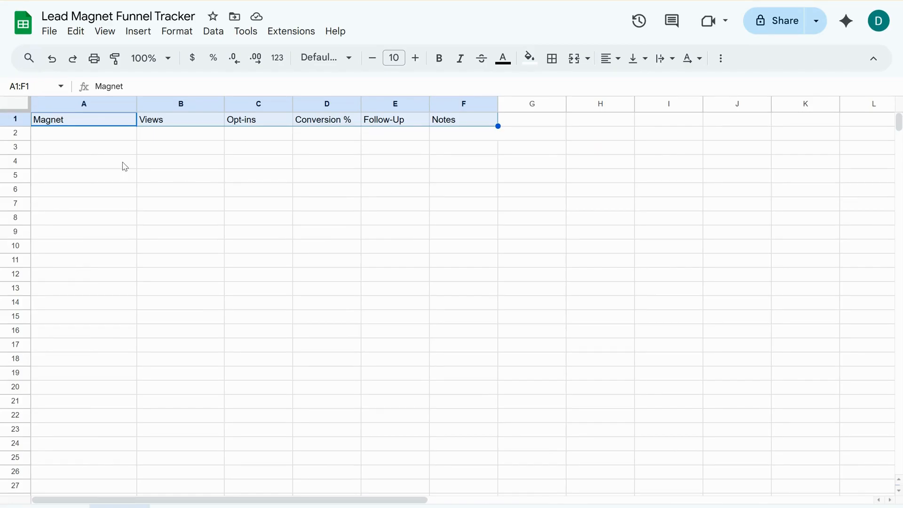
# Set the text colour of the magnet names, views and opt-ins in A2:C4 to black.
pyautogui.moveTo(100, 133); pyautogui.dragTo(260, 161)
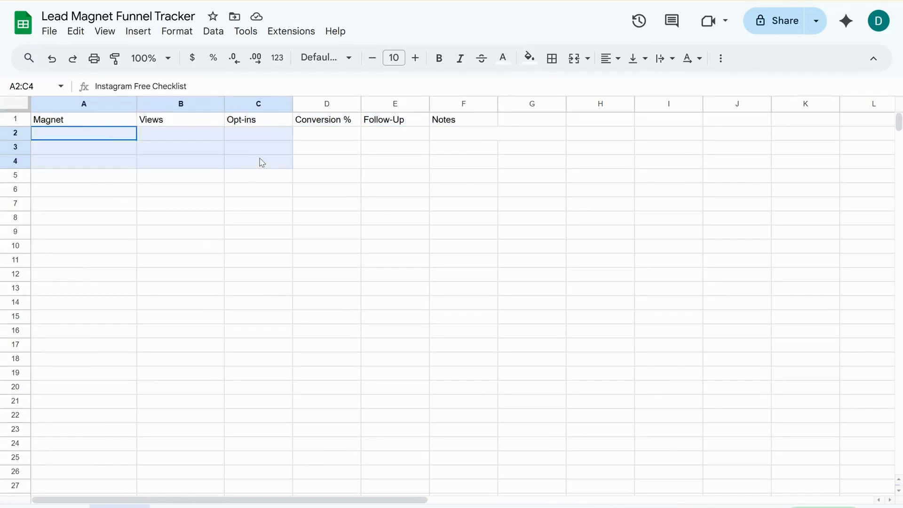
pyautogui.click(503, 58)
pyautogui.click(507, 104)
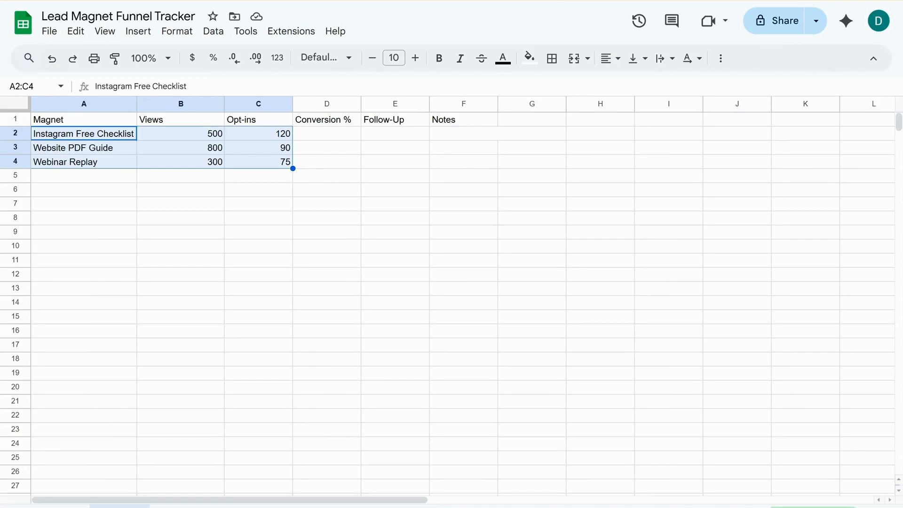
# Set the text colour of the conversion formula in D2 to black.
pyautogui.click(325, 134)
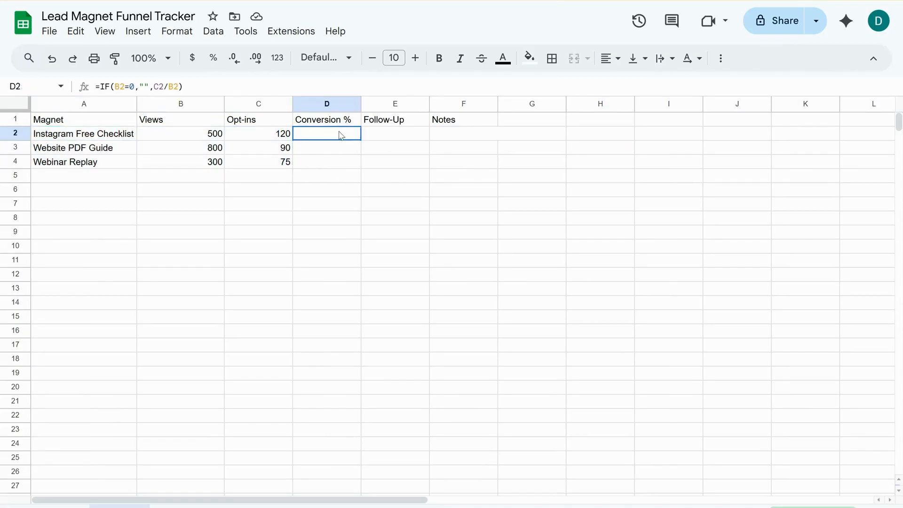
pyautogui.click(502, 58)
pyautogui.click(510, 93)
# Add a dropdown data validation rule to the Follow-Up cells E2:E9 with "Not Started" as its first option.
pyautogui.moveTo(413, 136); pyautogui.dragTo(408, 233)
pyautogui.click(214, 31)
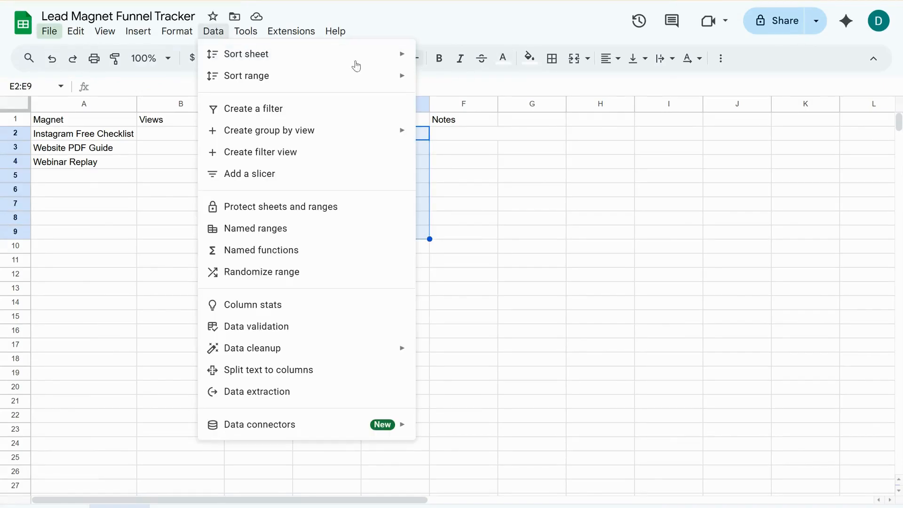
pyautogui.click(266, 328)
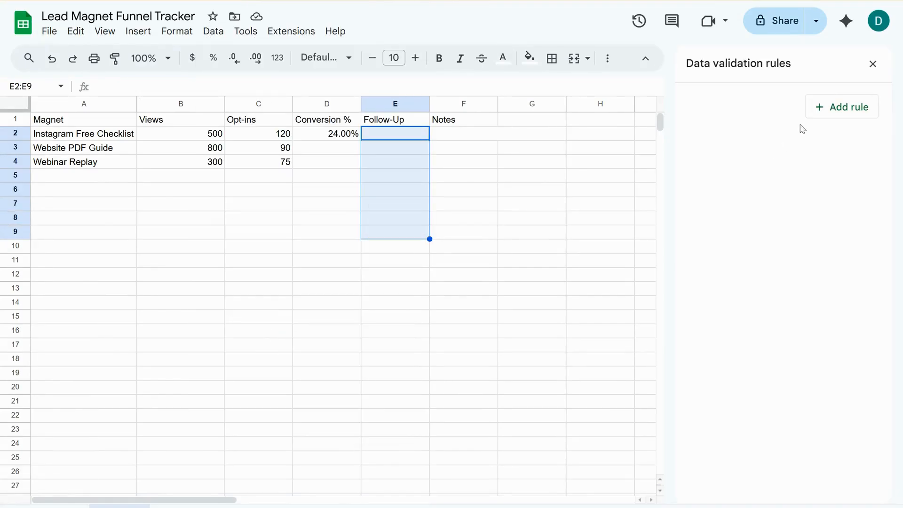
pyautogui.click(826, 109)
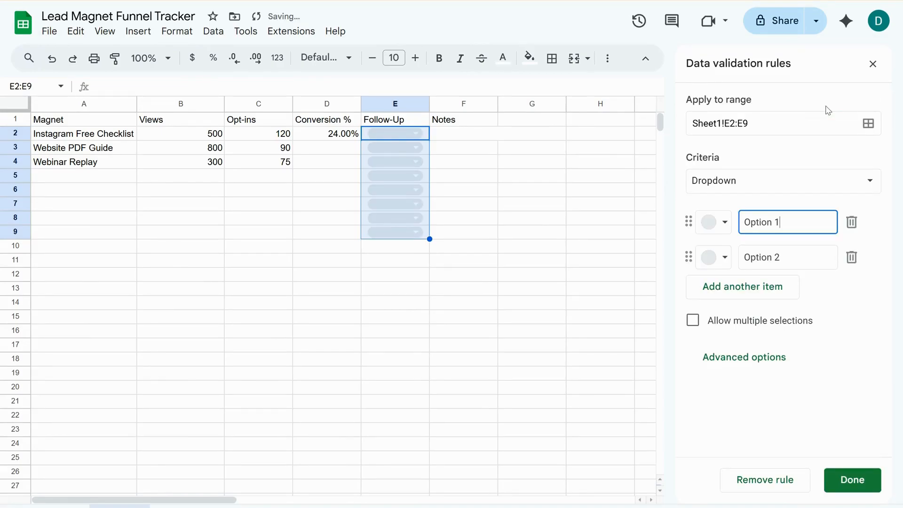
pyautogui.press('BackSpace')
pyautogui.press('BackSpace')
pyautogui.press('BackSpace')
pyautogui.press('BackSpace')
pyautogui.press('BackSpace')
pyautogui.write('Not Started')
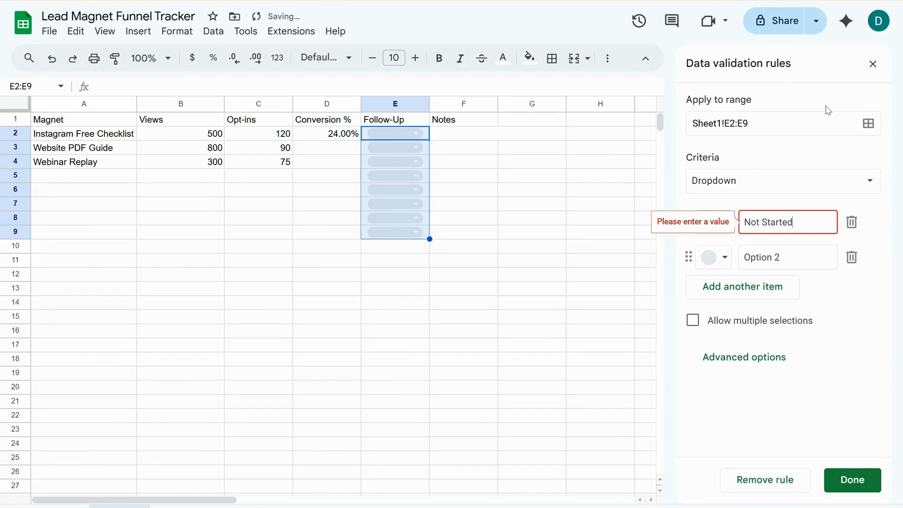
# Add "In Progress" and "Completed" as the second and third dropdown options and save the validation rule.
pyautogui.click(794, 266)
pyautogui.press('BackSpace')
pyautogui.press('BackSpace')
pyautogui.press('BackSpace')
pyautogui.press('BackSpace')
pyautogui.press('BackSpace')
pyautogui.press('BackSpace')
pyautogui.write('In Progress')
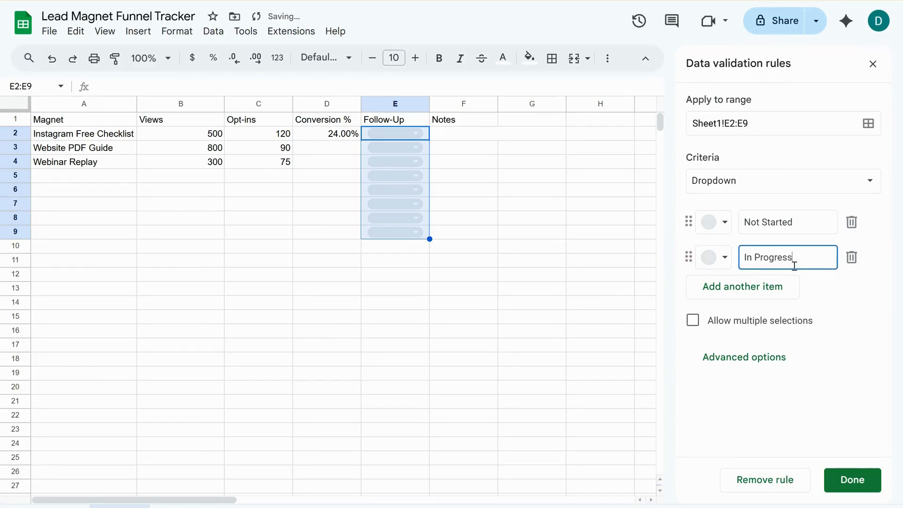
pyautogui.click(752, 291)
pyautogui.write('Completed')
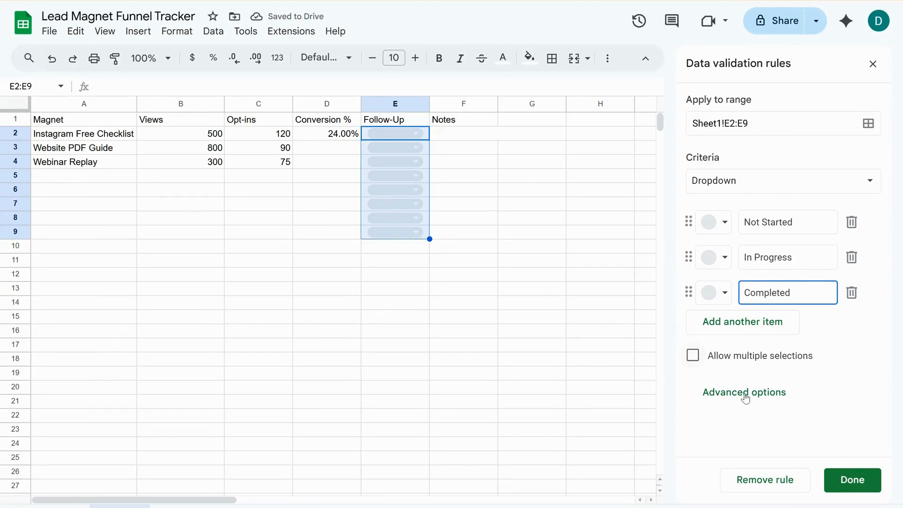
pyautogui.click(845, 480)
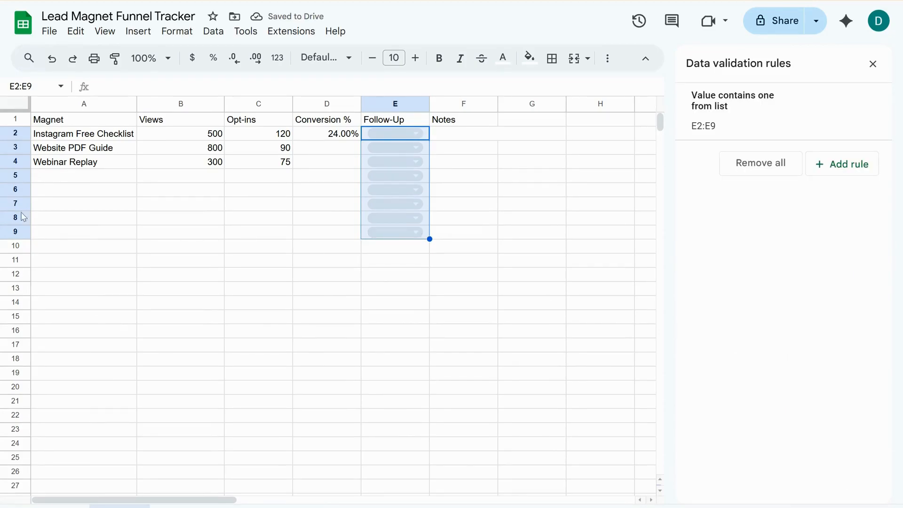
pyautogui.click(873, 64)
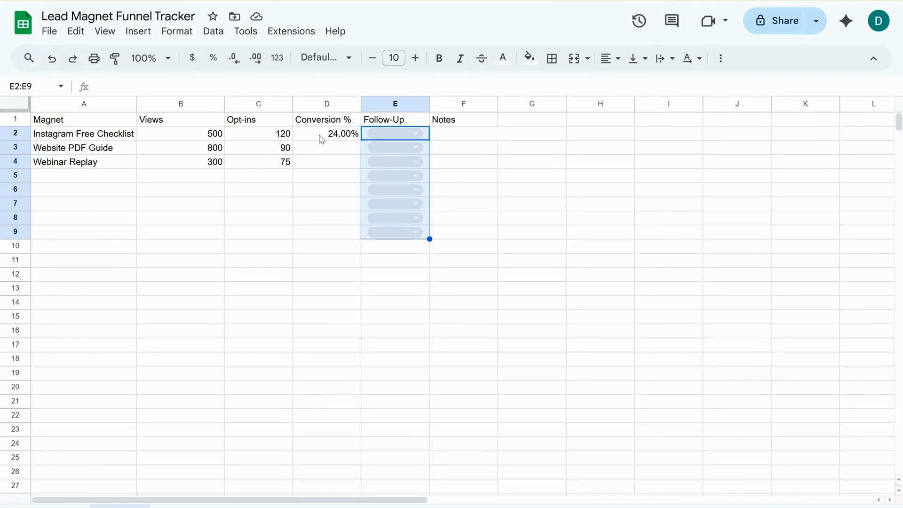
# Reduce the conversion percentages in D2:D4 to one decimal place.
pyautogui.moveTo(322, 139); pyautogui.dragTo(321, 164)
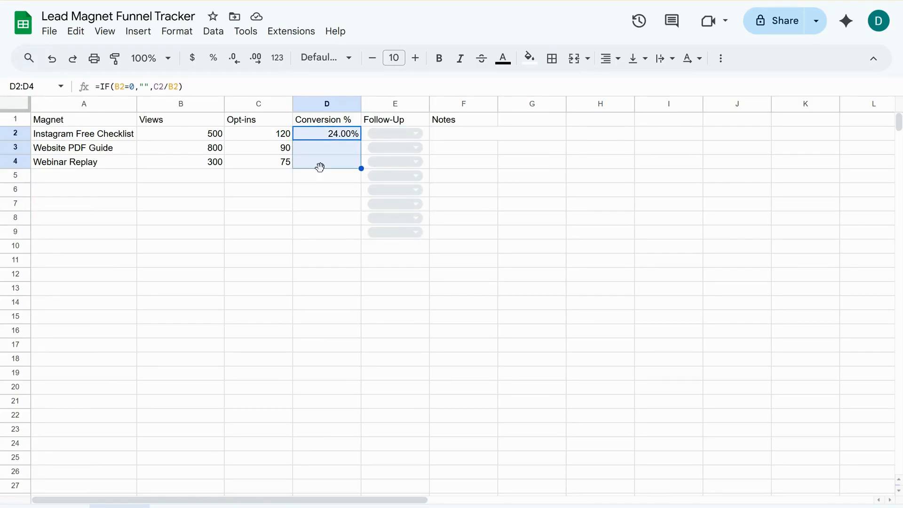
pyautogui.click(234, 58)
# Add a conditional formatting rule to D2:D9 that applies the default green style to values greater than or equal to .40.
pyautogui.click(317, 138)
pyautogui.moveTo(318, 138); pyautogui.dragTo(312, 231)
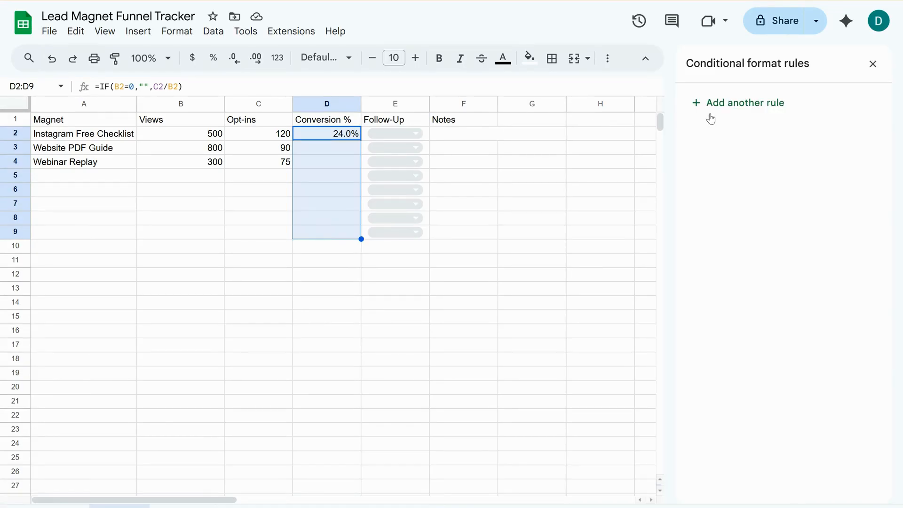
pyautogui.click(738, 107)
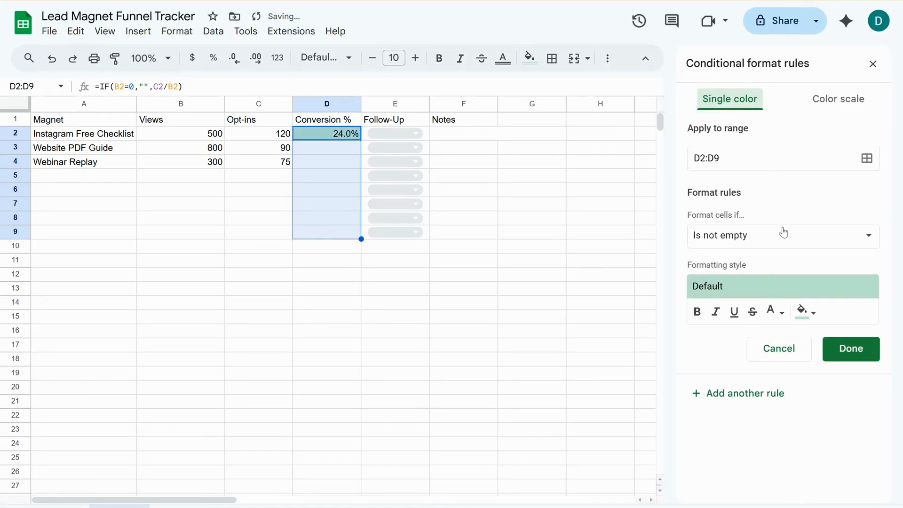
pyautogui.click(783, 234)
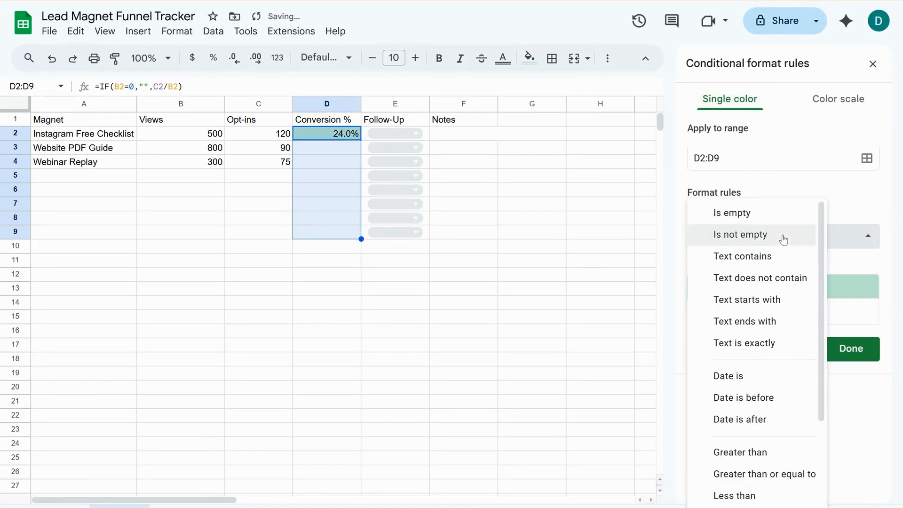
pyautogui.click(797, 474)
pyautogui.click(757, 267)
pyautogui.write('.40')
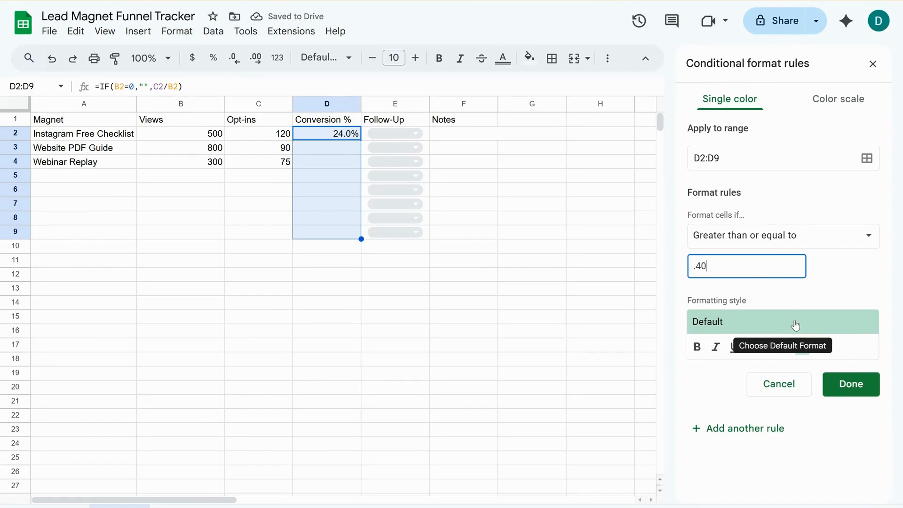
pyautogui.click(854, 381)
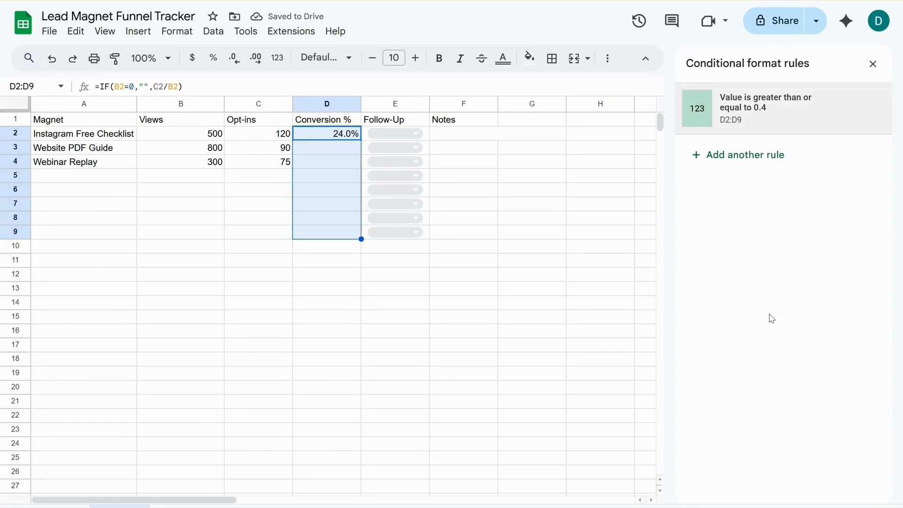
# Add a second conditional formatting rule to D2:D9 that fills values less than .20 with light red-orange.
pyautogui.click(743, 157)
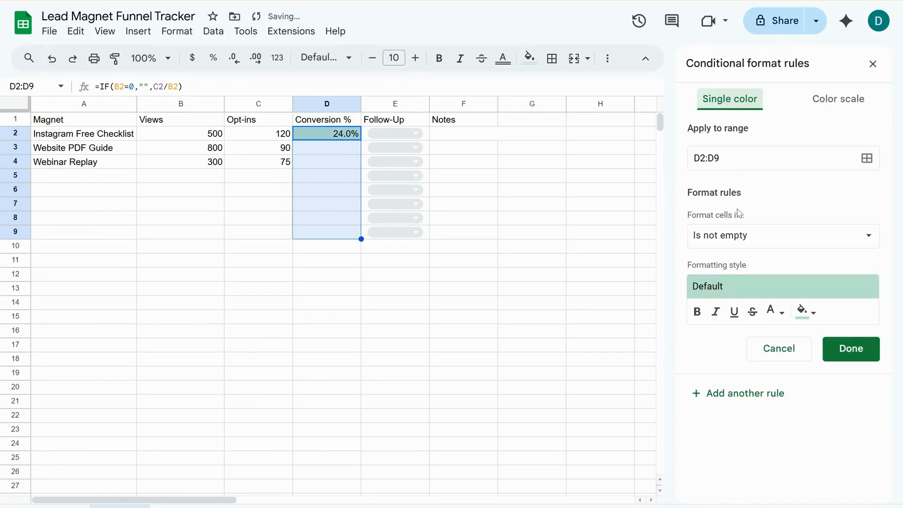
pyautogui.click(743, 237)
pyautogui.scroll(-2, 748, 263)
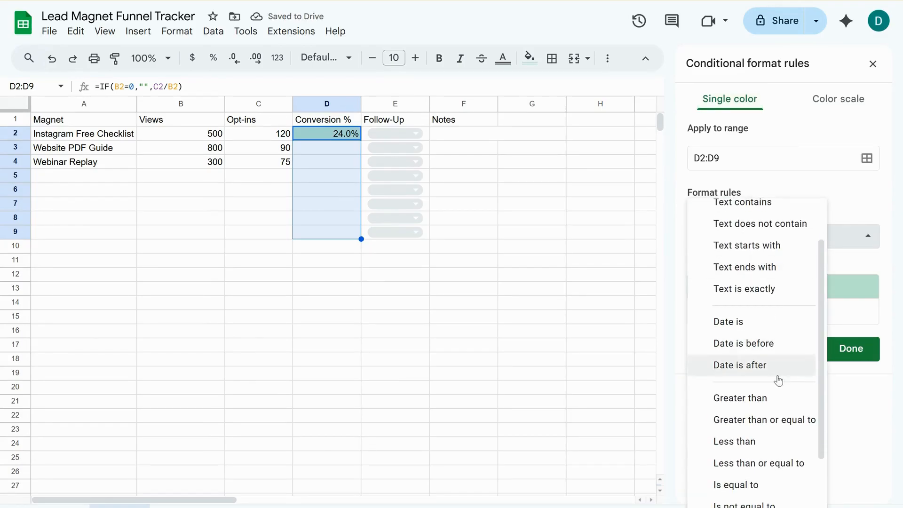
pyautogui.click(740, 442)
pyautogui.click(736, 266)
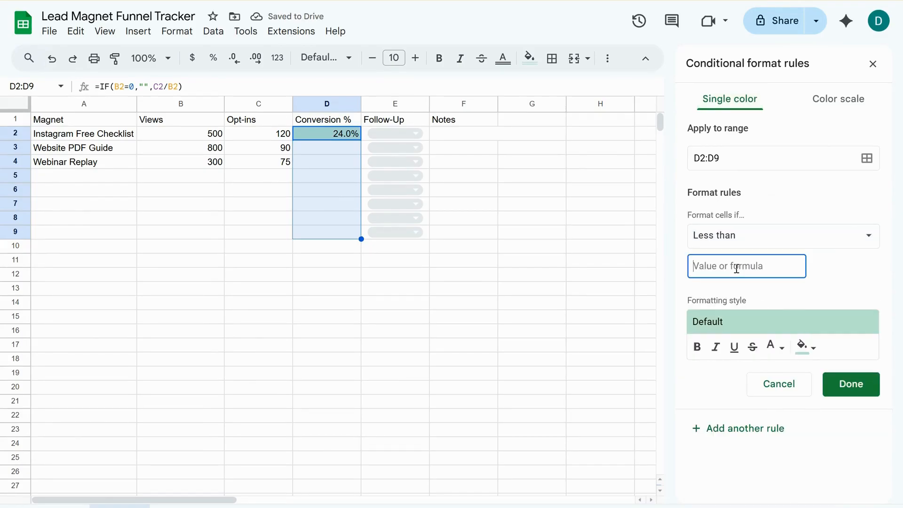
pyautogui.write('.20')
pyautogui.click(805, 347)
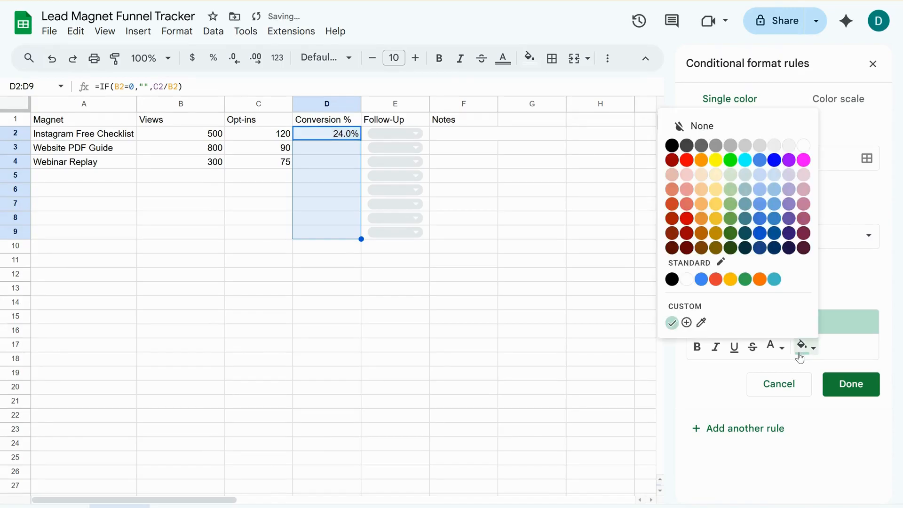
pyautogui.click(673, 189)
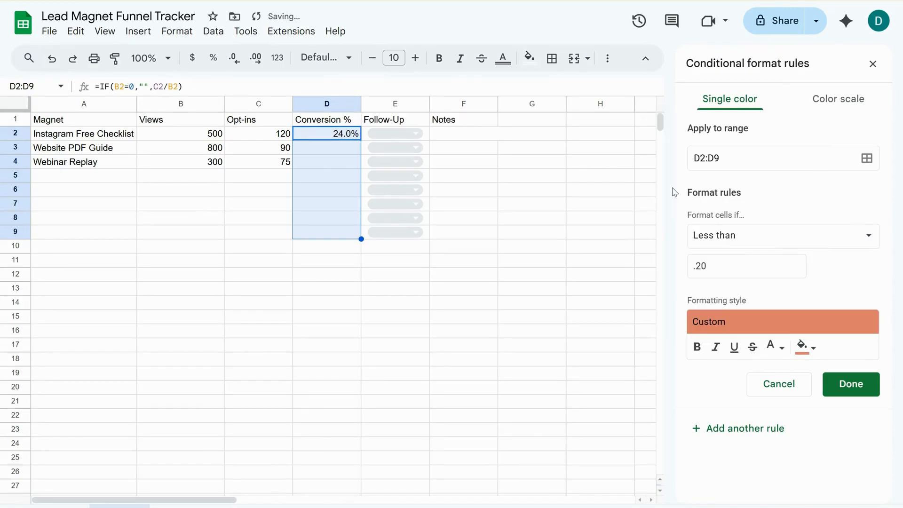
pyautogui.click(846, 385)
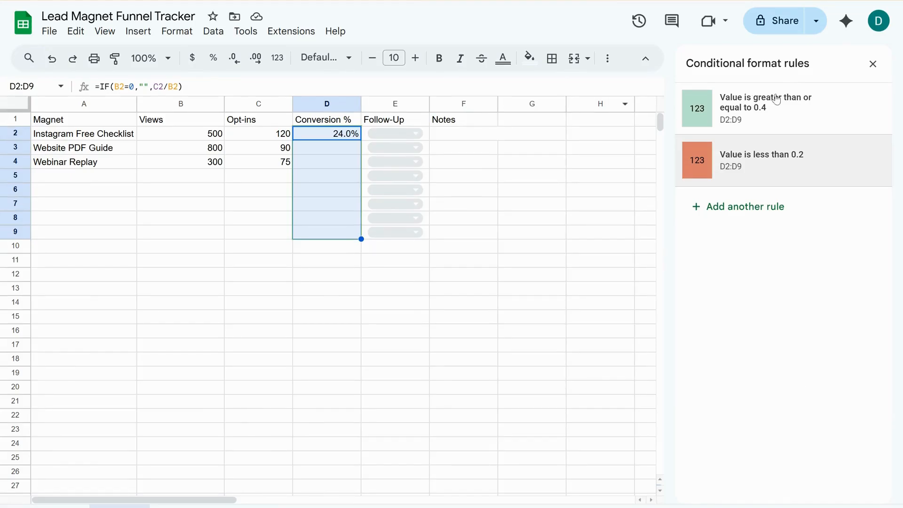
pyautogui.click(873, 63)
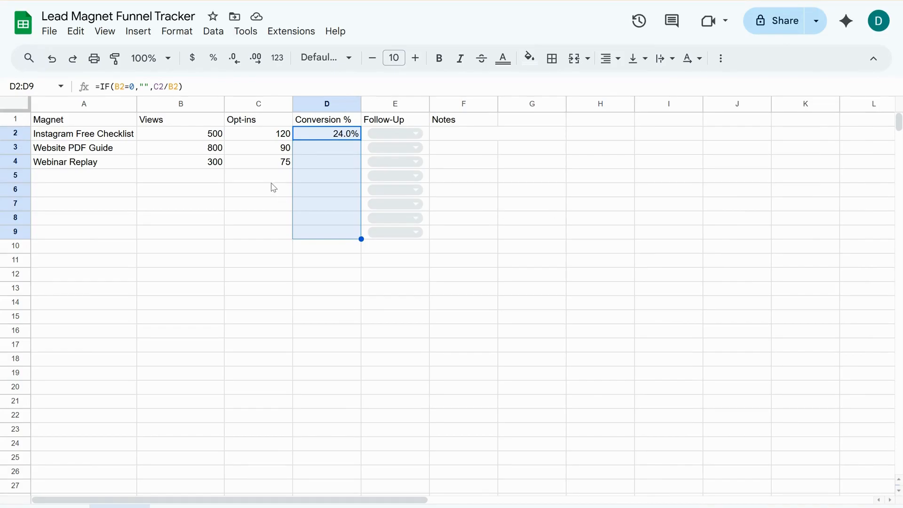
pyautogui.click(384, 131)
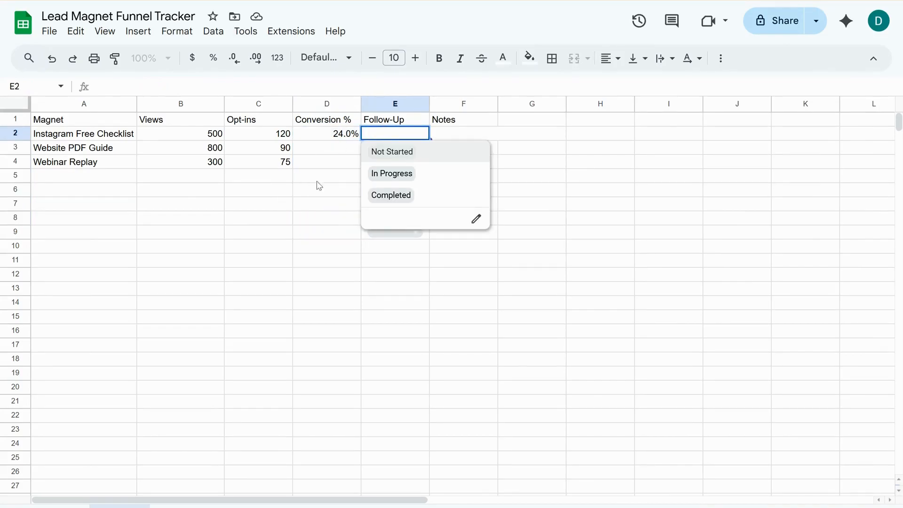
pyautogui.moveTo(339, 147); pyautogui.dragTo(327, 165)
# Create a conditional formatting rule on E2:E10 for cells whose text is exactly "Not Started".
pyautogui.moveTo(382, 250); pyautogui.dragTo(392, 139)
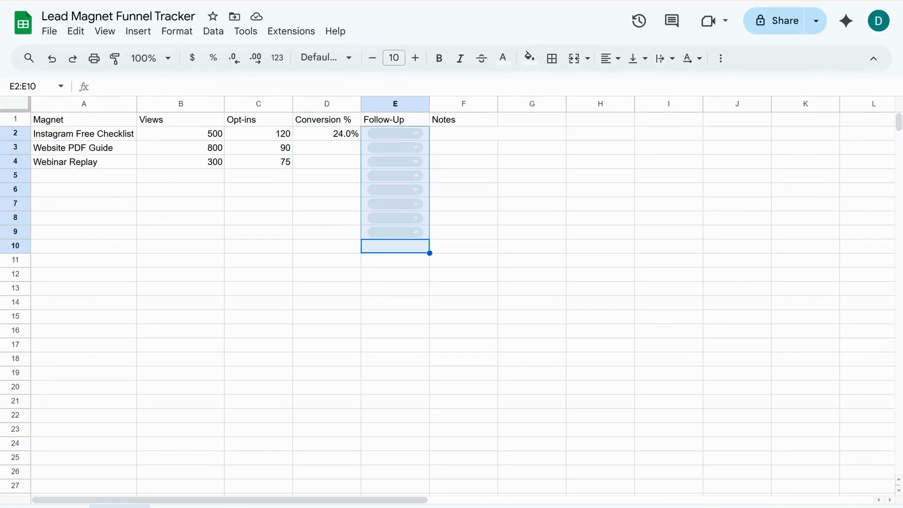
pyautogui.click(185, 32)
pyautogui.moveTo(215, 33)
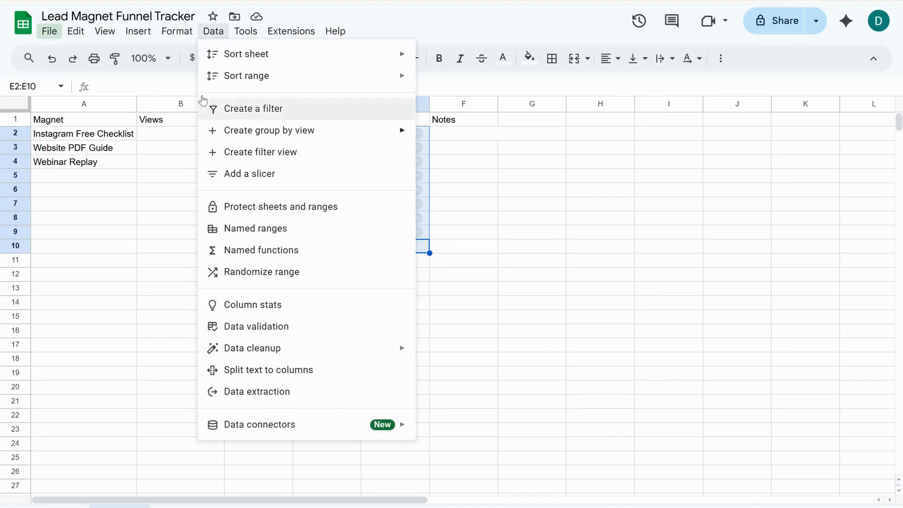
pyautogui.click(177, 31)
pyautogui.click(176, 31)
pyautogui.click(222, 306)
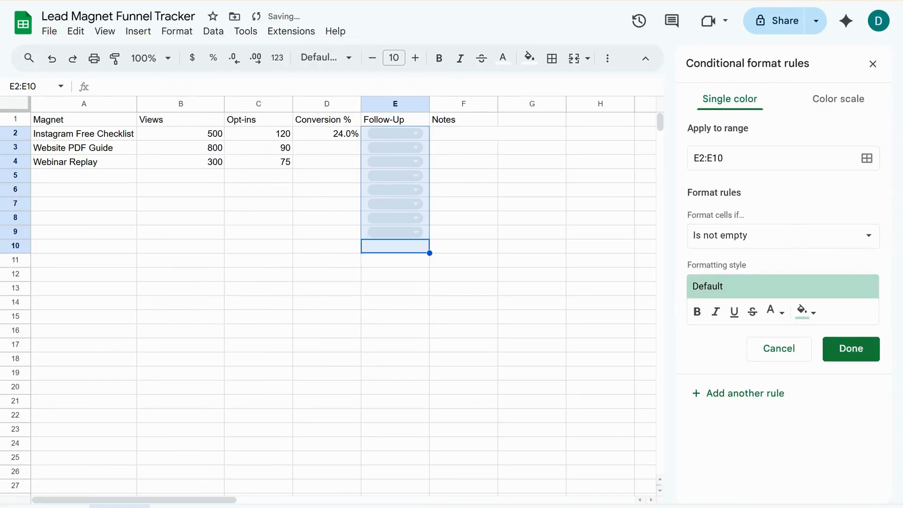
pyautogui.click(740, 237)
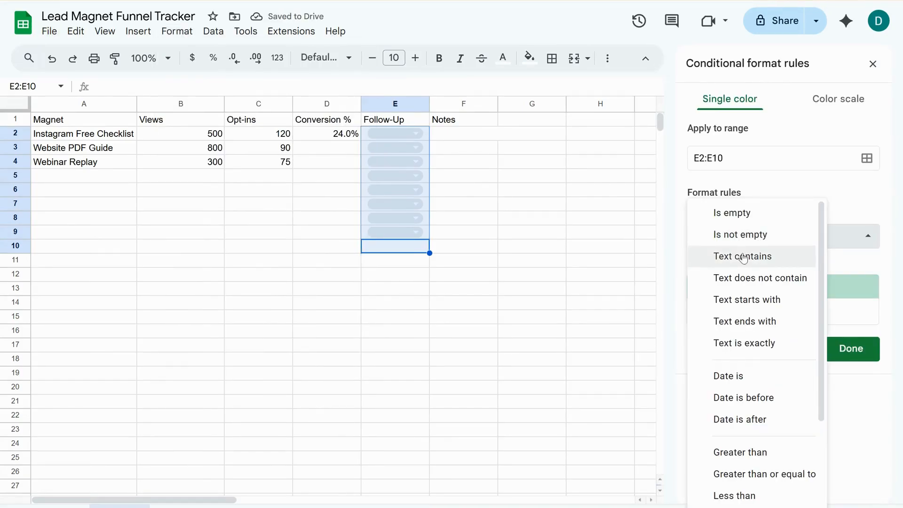
pyautogui.click(745, 343)
pyautogui.click(740, 272)
pyautogui.write('Not Started')
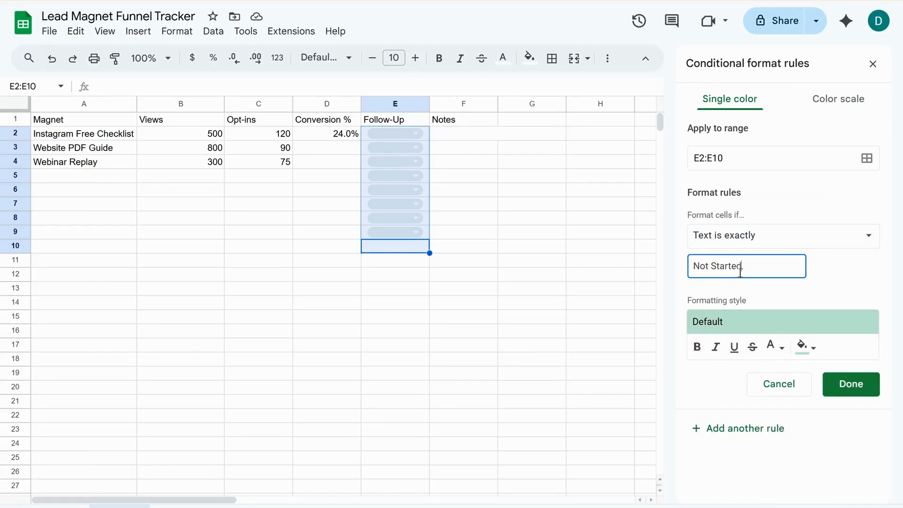
# Give the "Not Started" rule a yellow fill and save it.
pyautogui.click(801, 347)
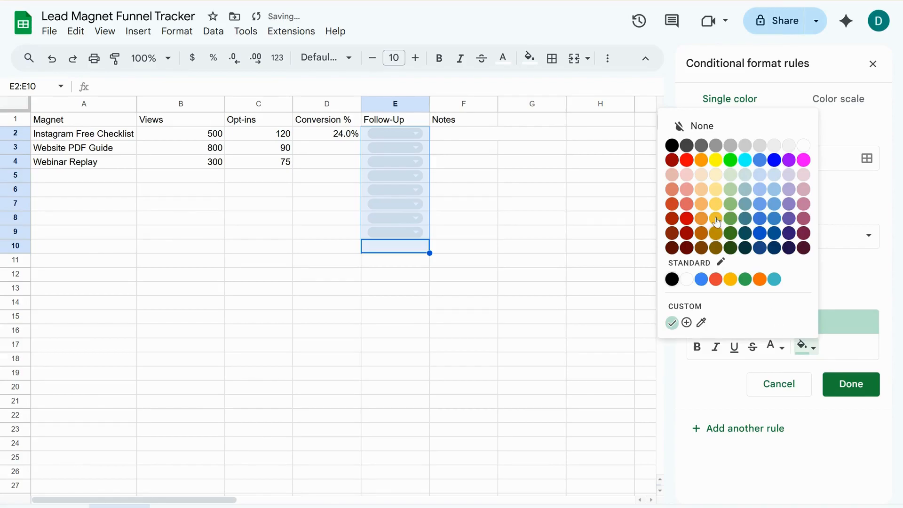
pyautogui.click(716, 160)
pyautogui.click(857, 384)
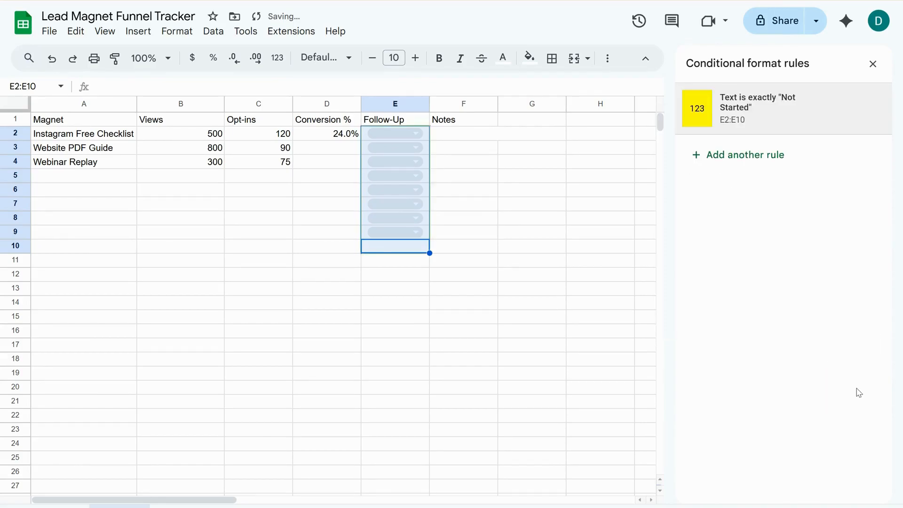
pyautogui.click(873, 64)
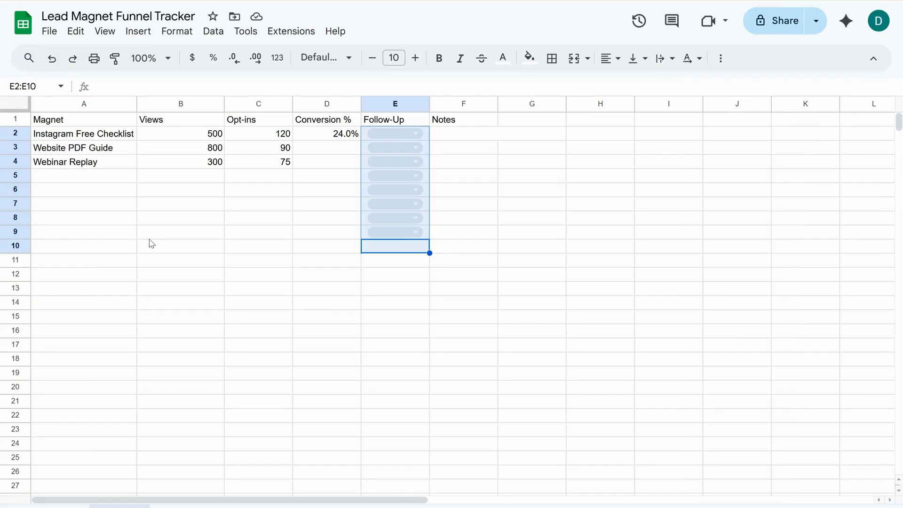
# Set the text colour of the range B9:D14 to black and inspect the Total Views formula in C10.
pyautogui.moveTo(151, 235); pyautogui.dragTo(317, 305)
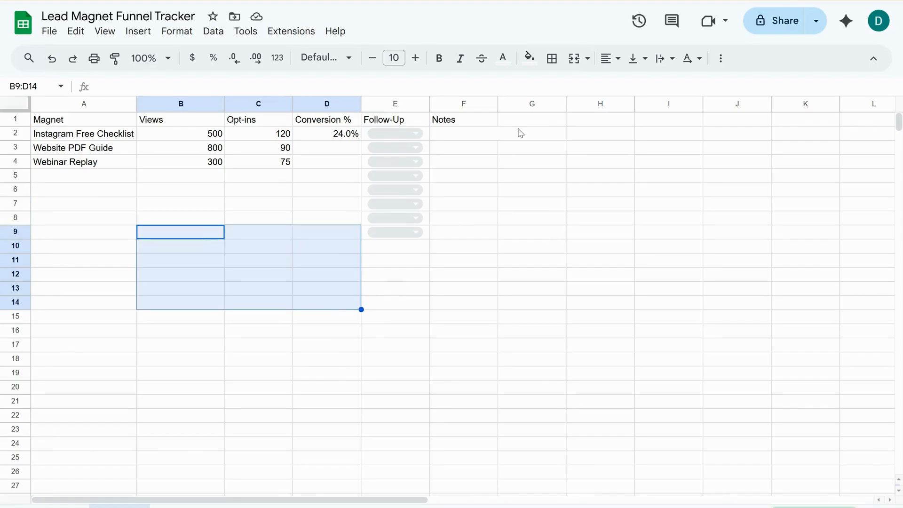
pyautogui.click(504, 62)
pyautogui.click(507, 105)
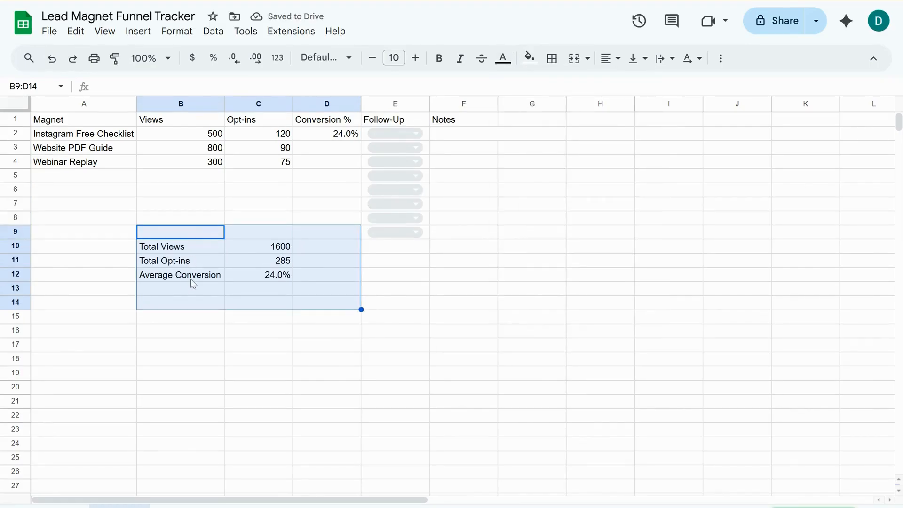
pyautogui.click(251, 248)
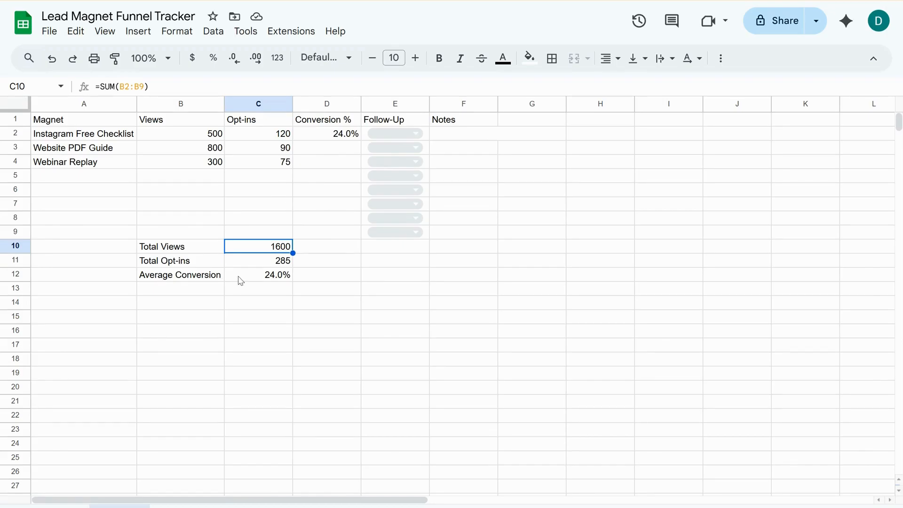
# Fill the conversion formula from D2 down through D4 for the remaining magnets.
pyautogui.click(335, 135)
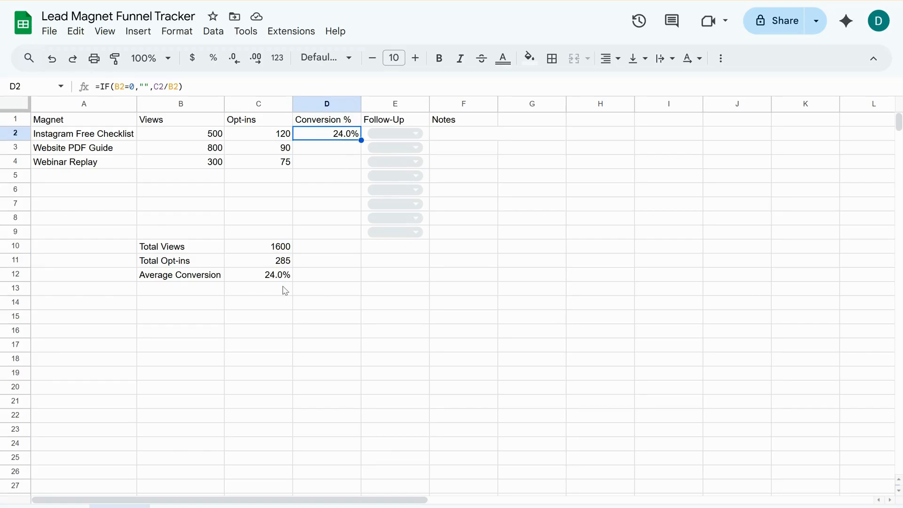
pyautogui.moveTo(361, 140); pyautogui.dragTo(362, 169)
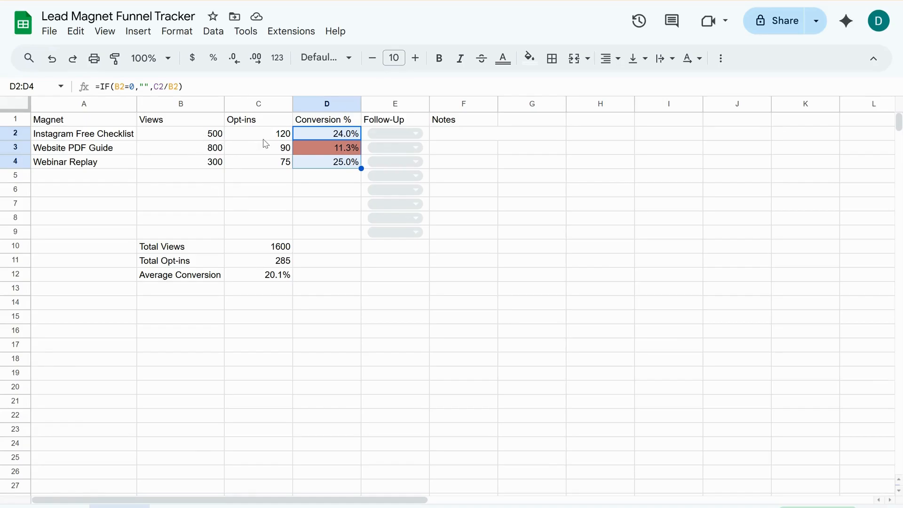
pyautogui.click(334, 193)
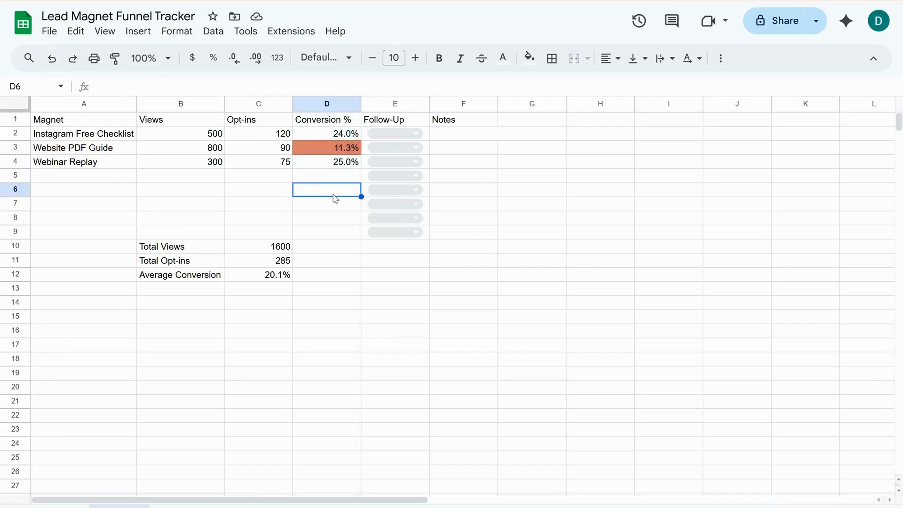